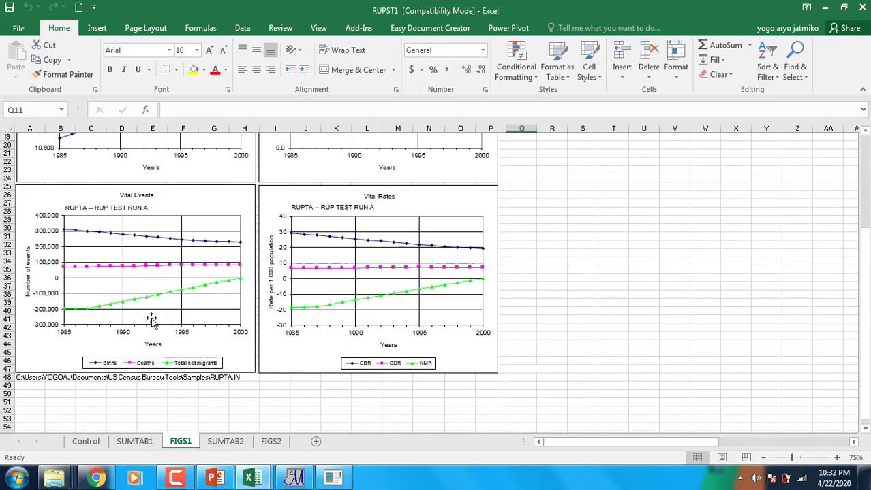
# Review the SUMTAB2 table and FIGS2 charts, and advance the PowerPoint presentation to the Population output slide
pyautogui.click(228, 444)
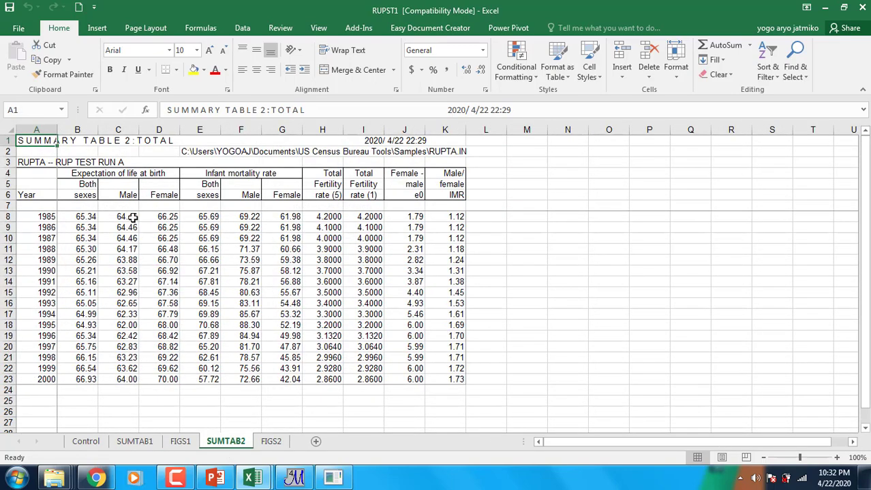
pyautogui.click(270, 444)
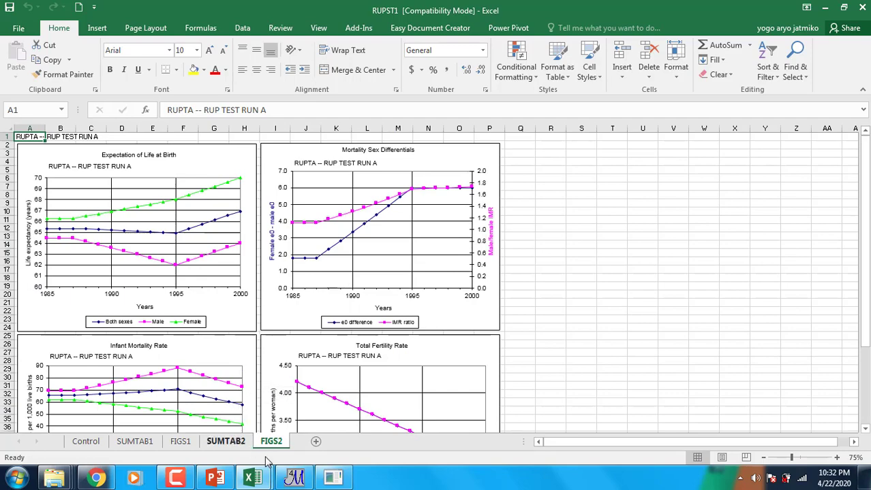
pyautogui.click(215, 478)
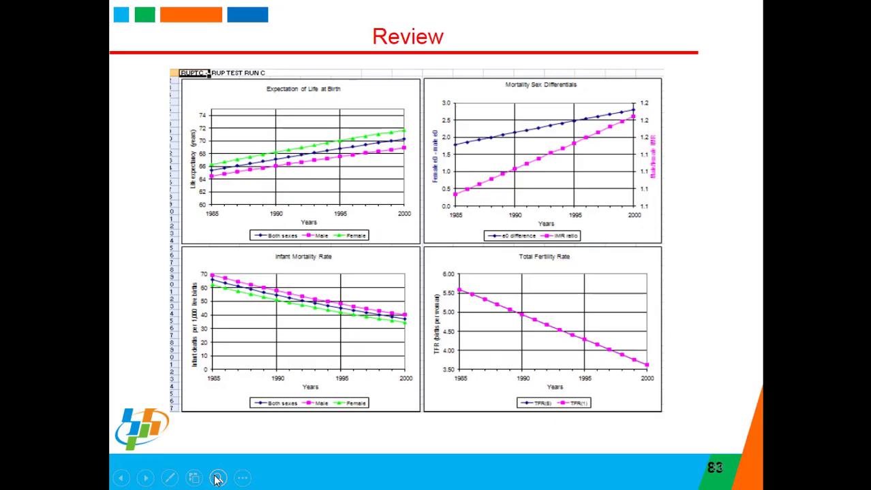
pyautogui.click(714, 344)
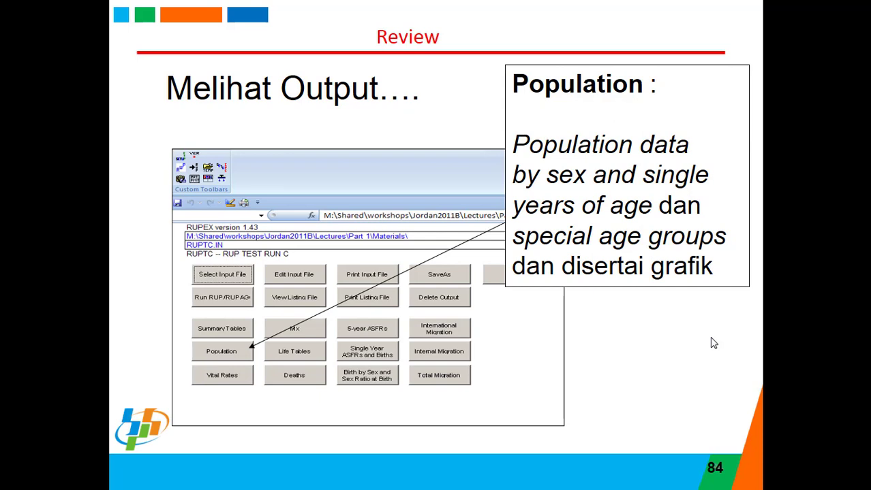
# Switch to the RUPEX1 workbook in Excel and open its Population output
pyautogui.press('super')
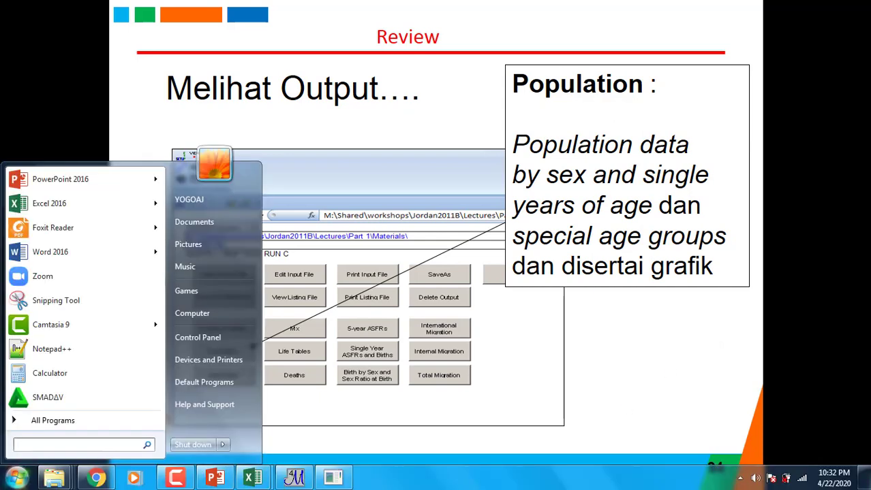
pyautogui.click(252, 477)
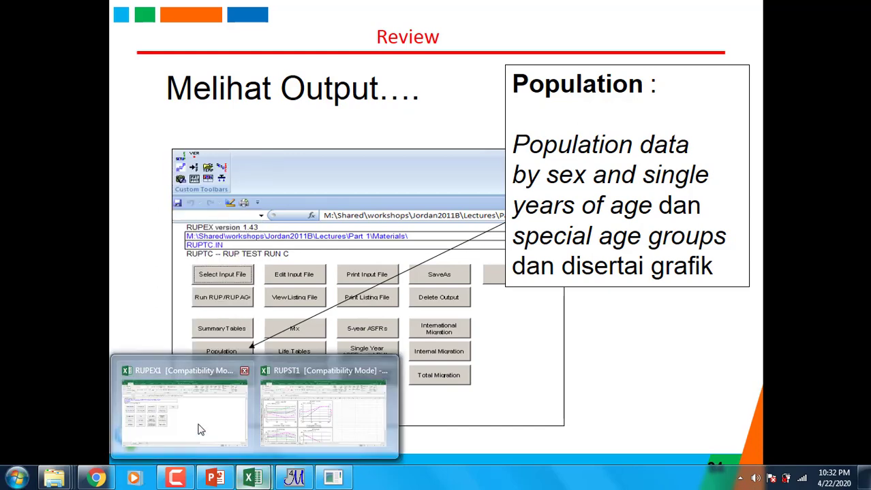
pyautogui.click(198, 430)
pyautogui.click(54, 284)
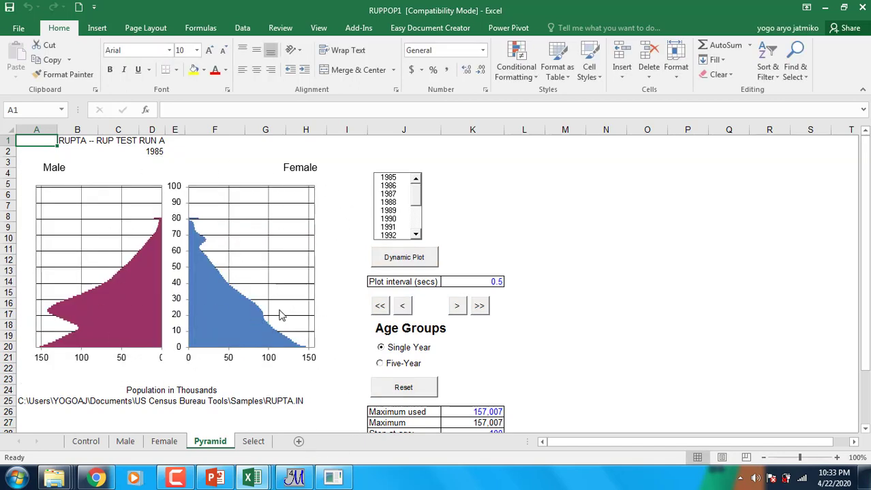
# Select 1985 in the pyramid's year list and run the dynamic plot for single-year age groups
pyautogui.click(415, 203)
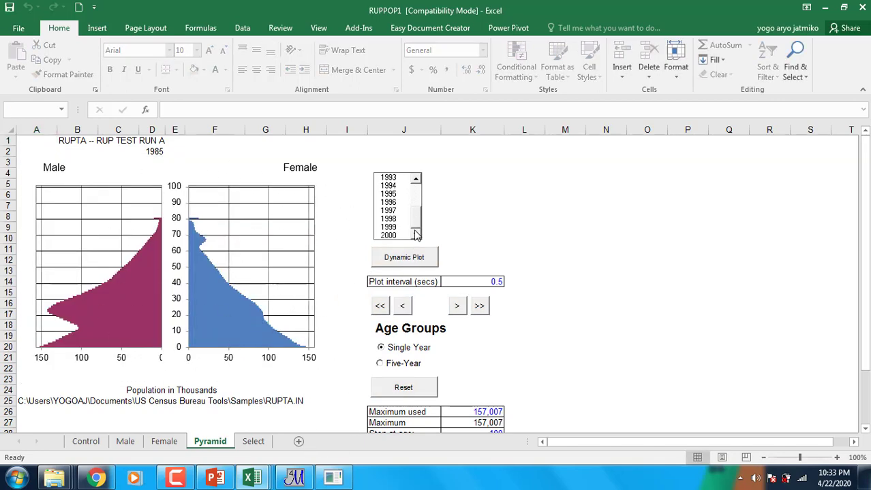
pyautogui.click(419, 188)
pyautogui.click(386, 179)
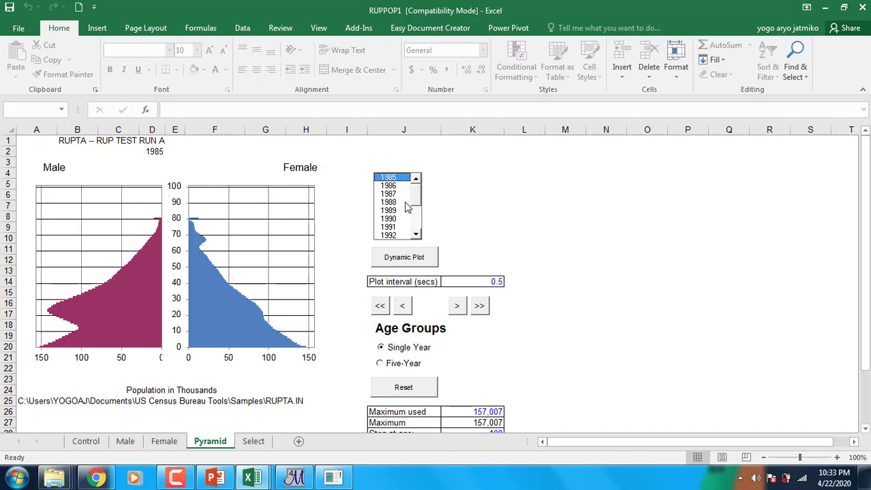
pyautogui.click(407, 259)
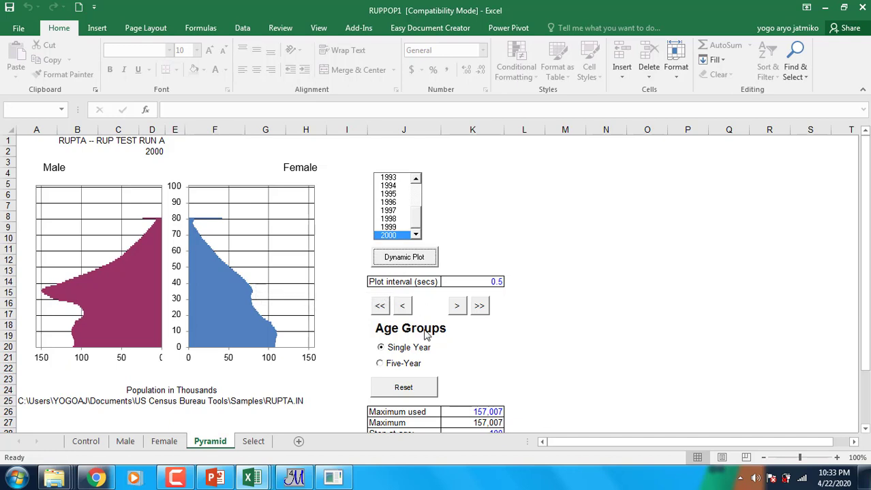
# Change the population pyramid to five-year age groups and run the dynamic plot again
pyautogui.click(380, 364)
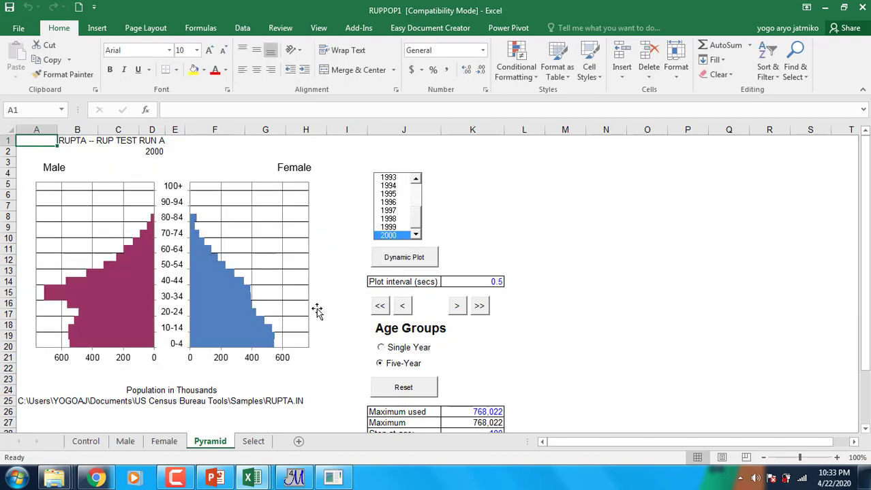
pyautogui.click(406, 263)
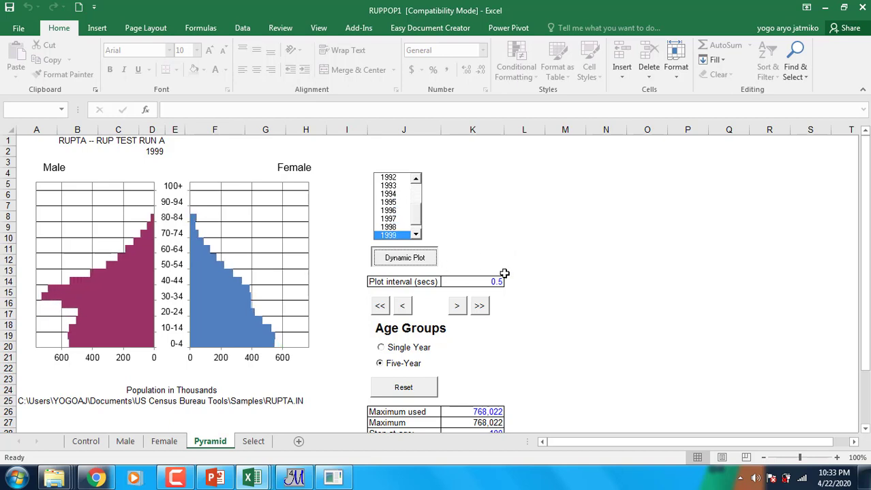
pyautogui.scroll(-2, 495, 282)
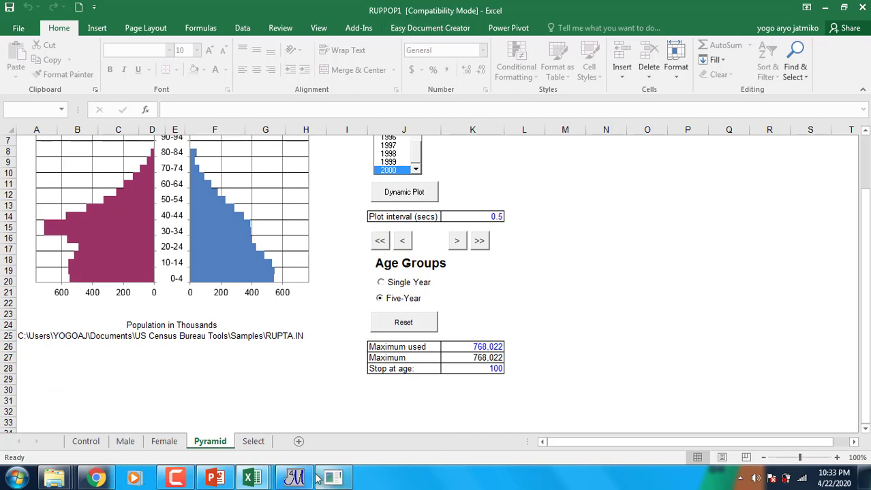
# Examine the projected population by year and single age on the Male and Female sheets
pyautogui.click(124, 441)
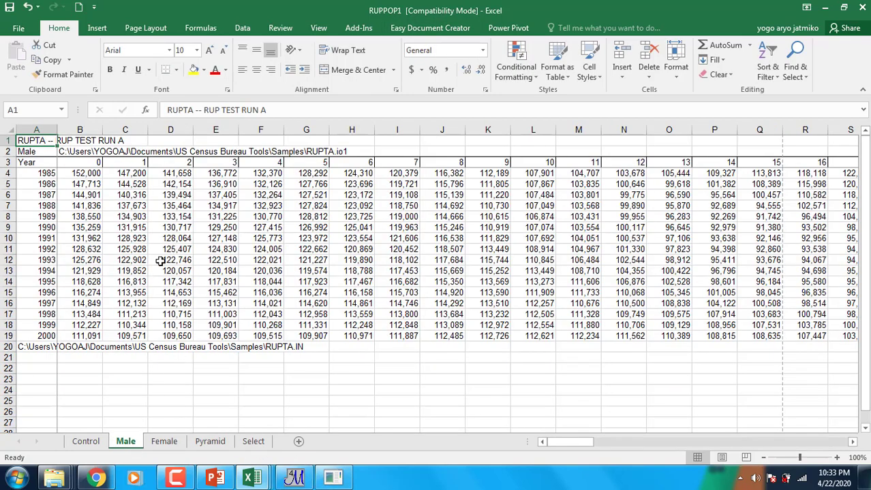
pyautogui.click(50, 175)
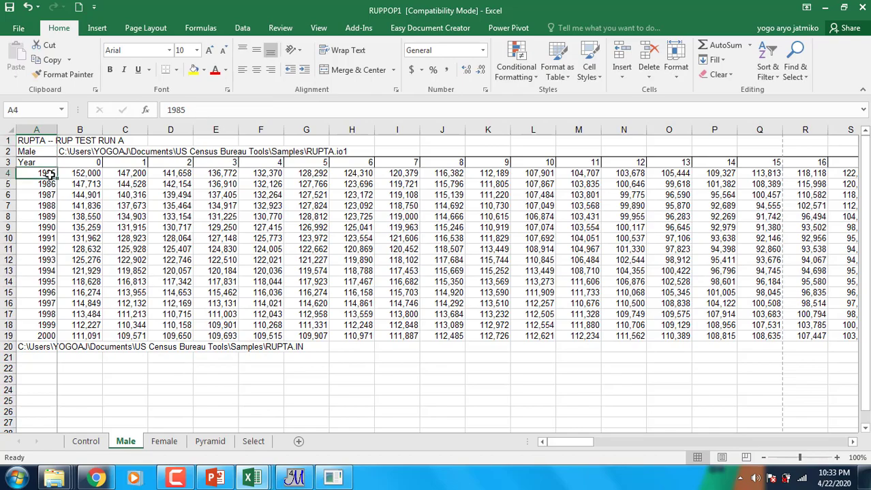
pyautogui.moveTo(583, 446); pyautogui.dragTo(164, 428)
pyautogui.click(164, 442)
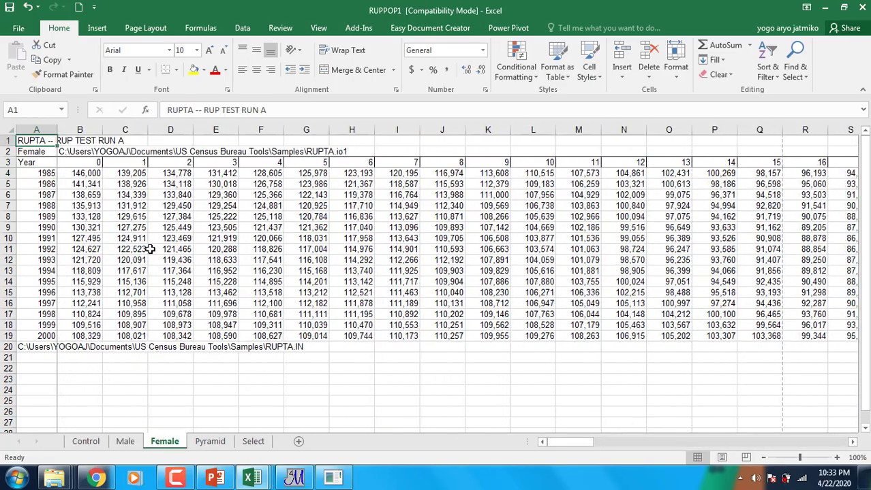
# On the Select sheet, choose the year 2000 and try to pick years at the five-year interval
pyautogui.click(253, 442)
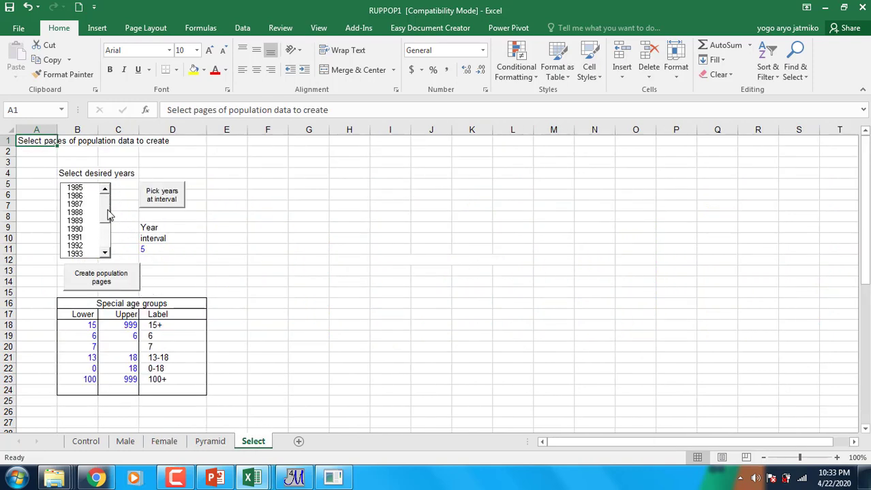
pyautogui.moveTo(106, 217); pyautogui.dragTo(105, 253)
pyautogui.click(80, 253)
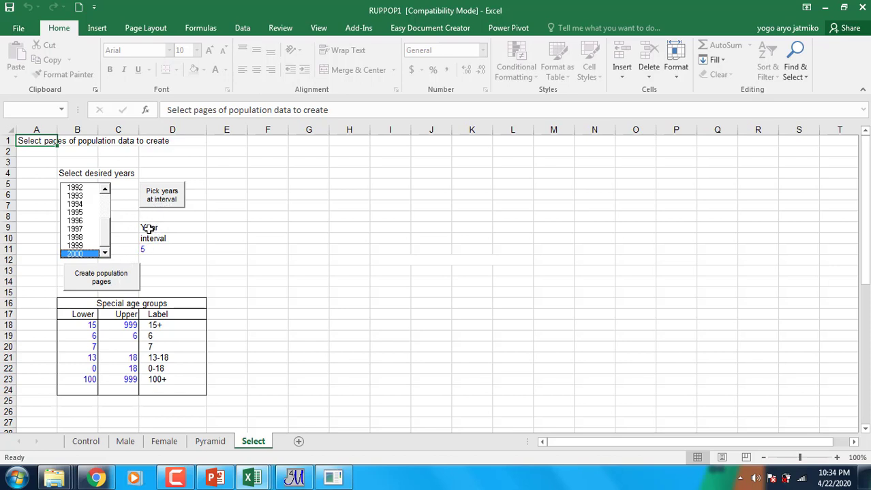
pyautogui.click(174, 204)
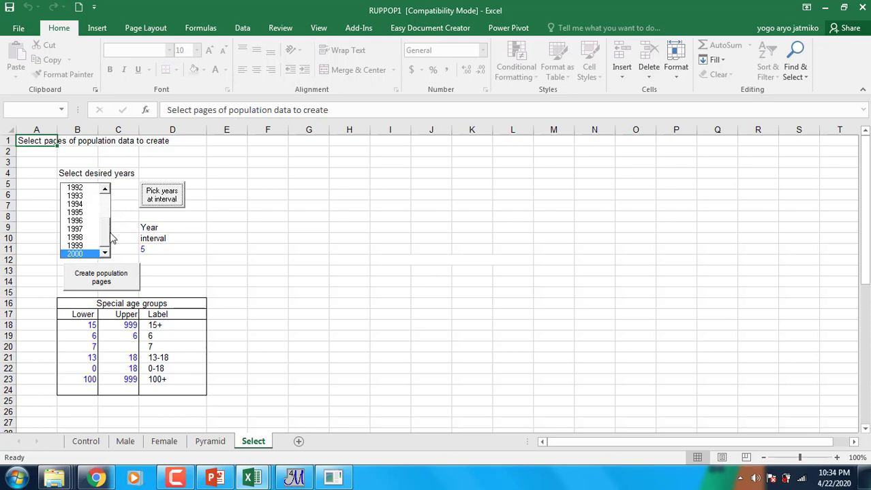
# Choose 1985 as the starting year and pick the desired years at the five-year interval
pyautogui.moveTo(105, 234); pyautogui.dragTo(107, 177)
pyautogui.click(80, 189)
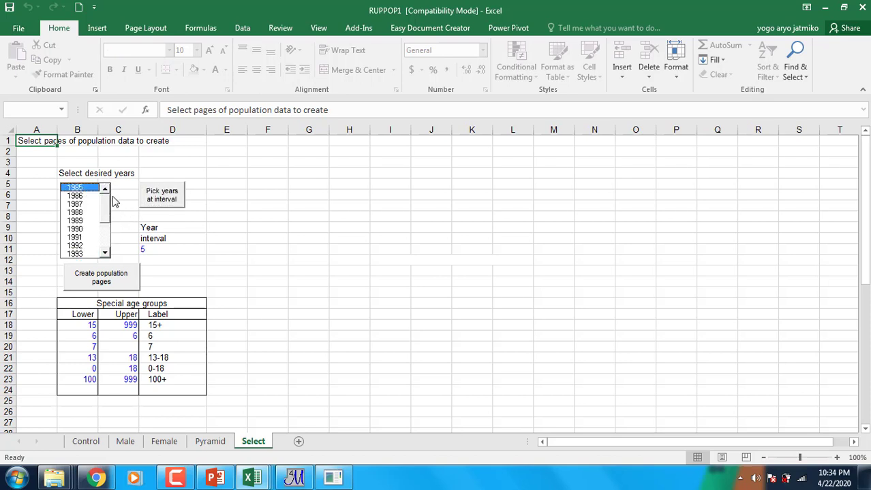
pyautogui.click(165, 204)
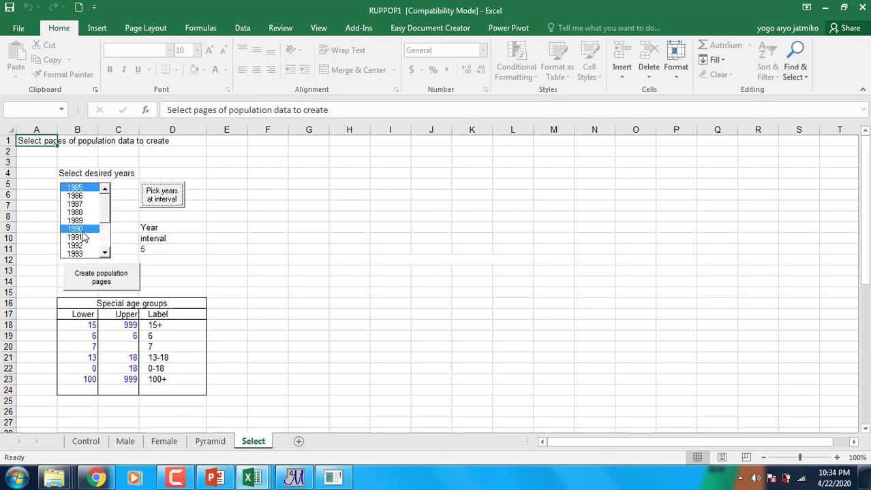
pyautogui.moveTo(105, 214)
pyautogui.mouseDown()
pyautogui.moveTo(105, 245)
pyautogui.moveTo(111, 209)
pyautogui.mouseUp()
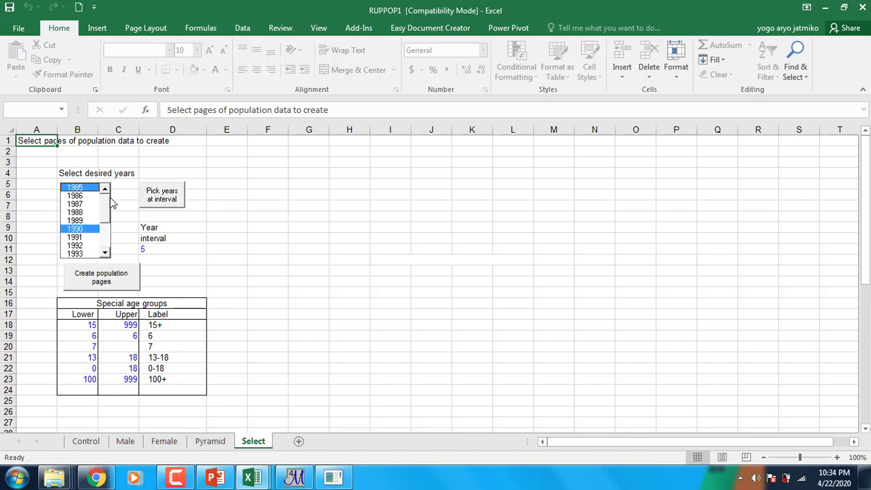
# Set the year interval to 1 and pick the desired years at that interval starting from 1985
pyautogui.click(80, 196)
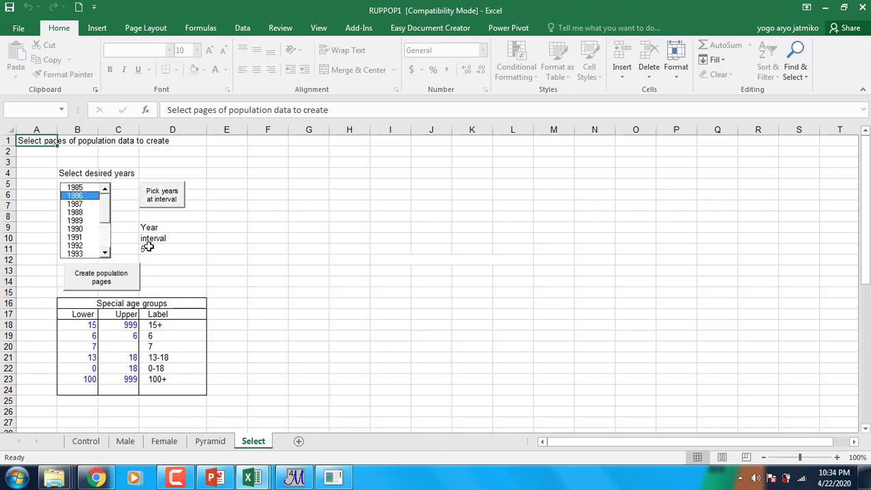
pyautogui.click(83, 188)
pyautogui.click(151, 250)
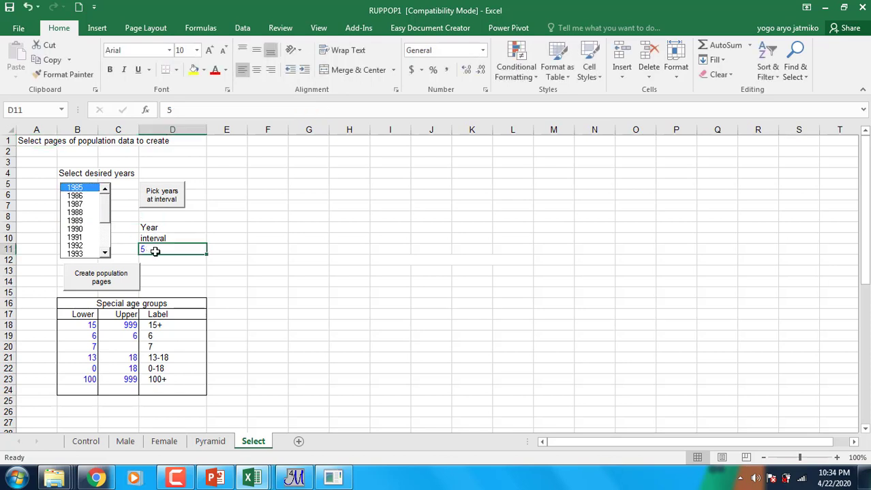
pyautogui.write('1')
pyautogui.click(224, 238)
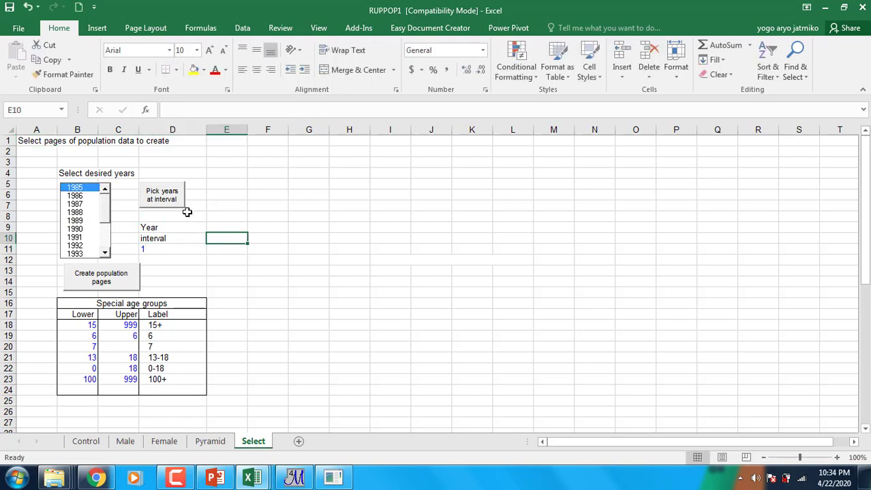
pyautogui.click(167, 200)
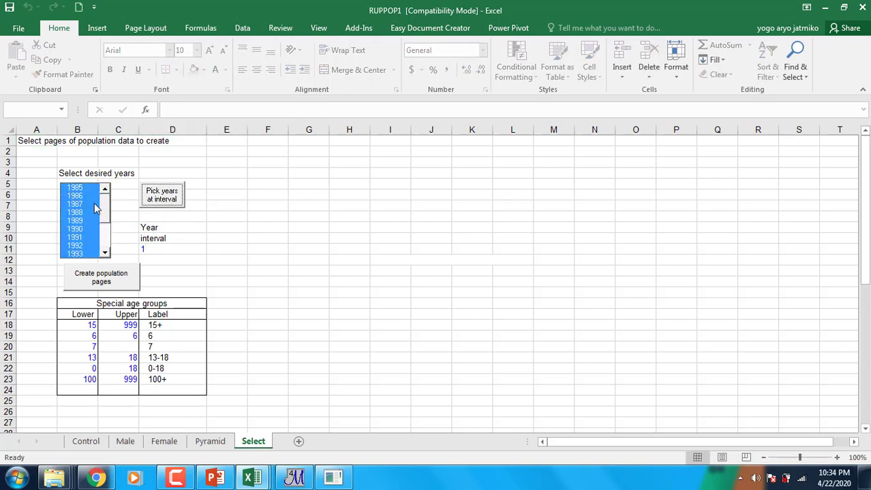
# Select only the year 2000 in the list of desired years
pyautogui.click(148, 250)
pyautogui.moveTo(104, 217); pyautogui.dragTo(106, 243)
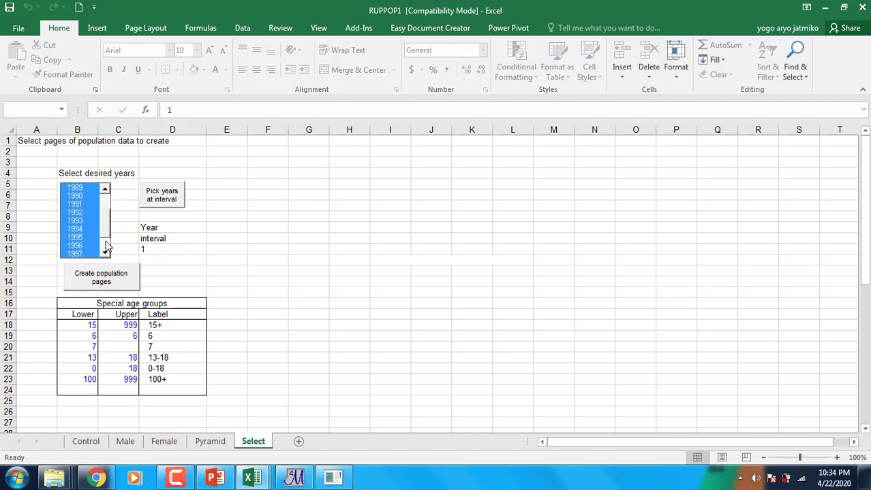
pyautogui.click(91, 254)
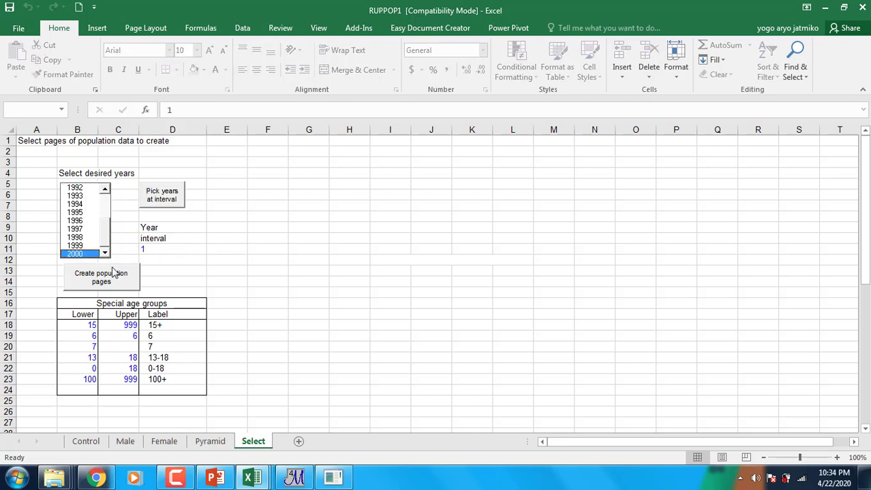
# Change the third special age group to a lower age of 17 and an upper age of 999
pyautogui.click(86, 347)
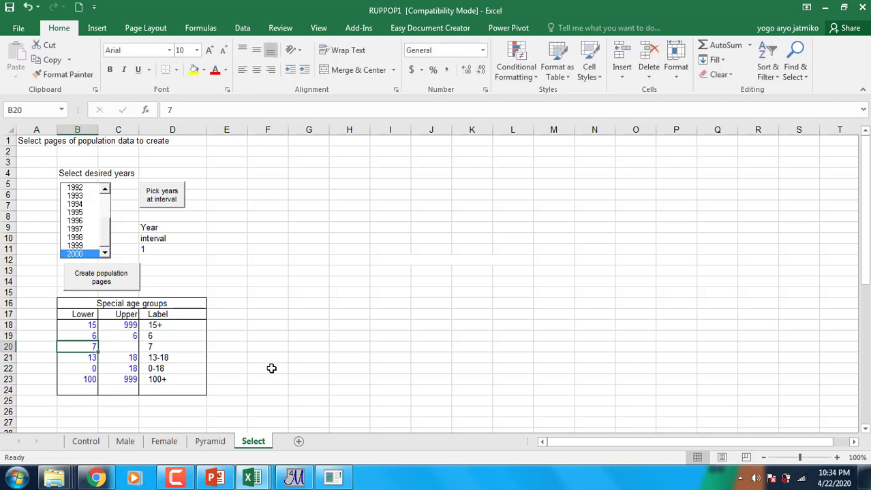
pyautogui.write('17')
pyautogui.press('Tab')
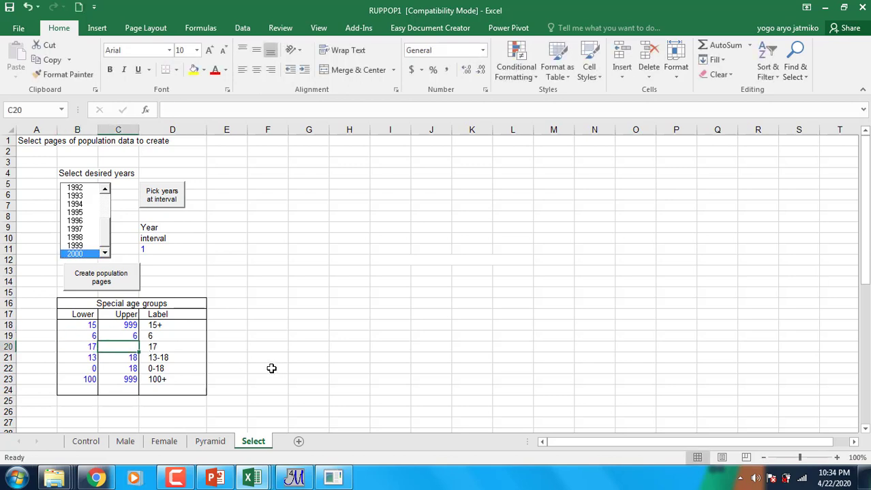
pyautogui.write('999')
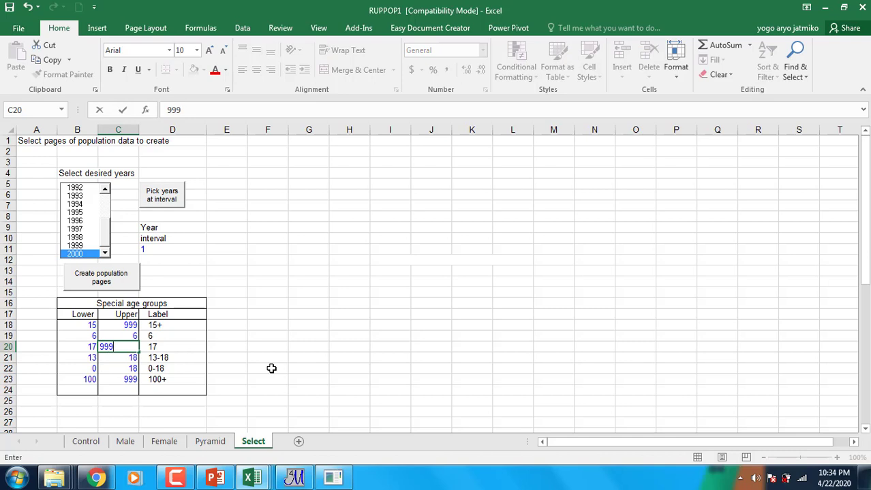
pyautogui.press('Return')
pyautogui.press('Up')
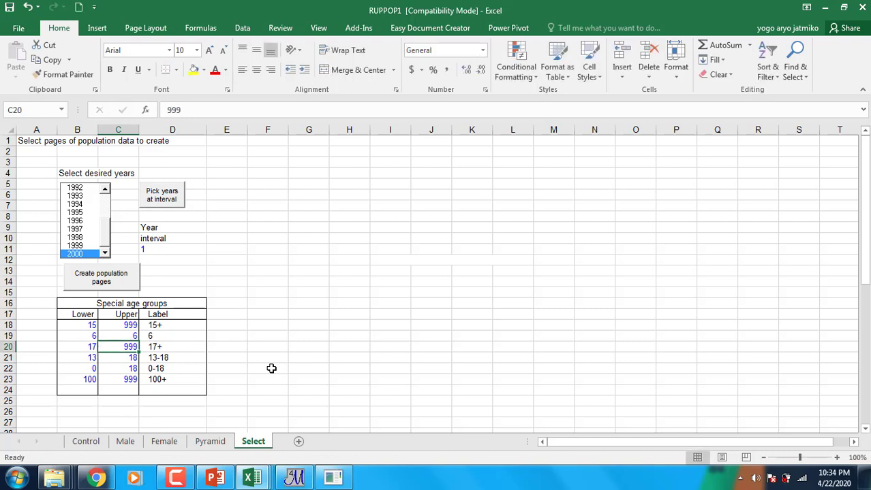
# Create the population page for the chosen year and review its age groups, median age and dependency ratios
pyautogui.click(99, 280)
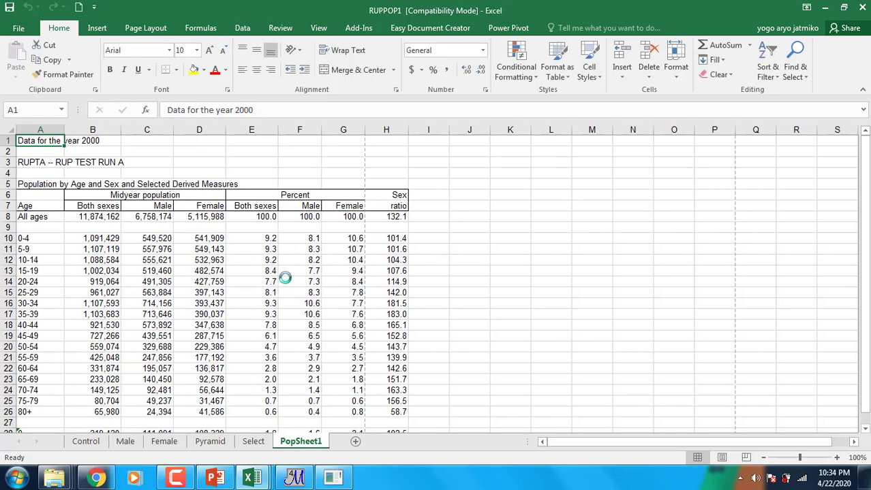
pyautogui.scroll(-9, 97, 305)
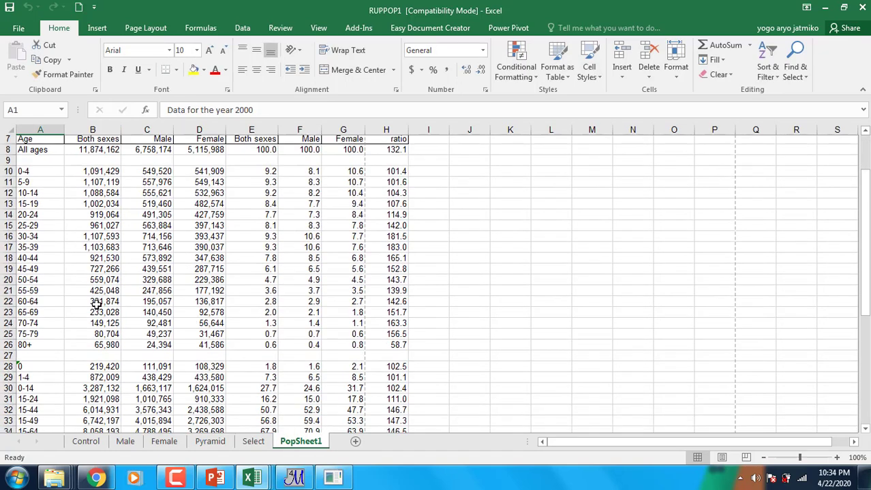
pyautogui.scroll(-1, 85, 315)
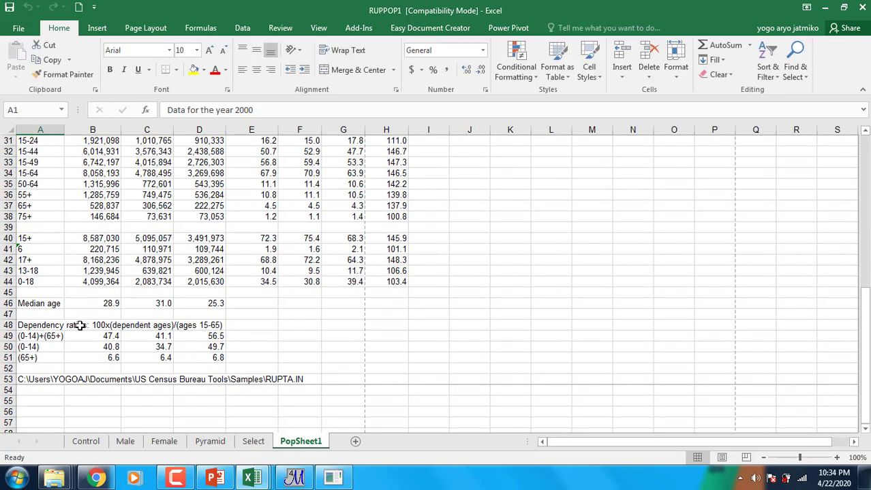
# Check the 17+ age group on the population sheet, and switch to the PowerPoint slideshow to show the Vital Rates slide
pyautogui.click(27, 260)
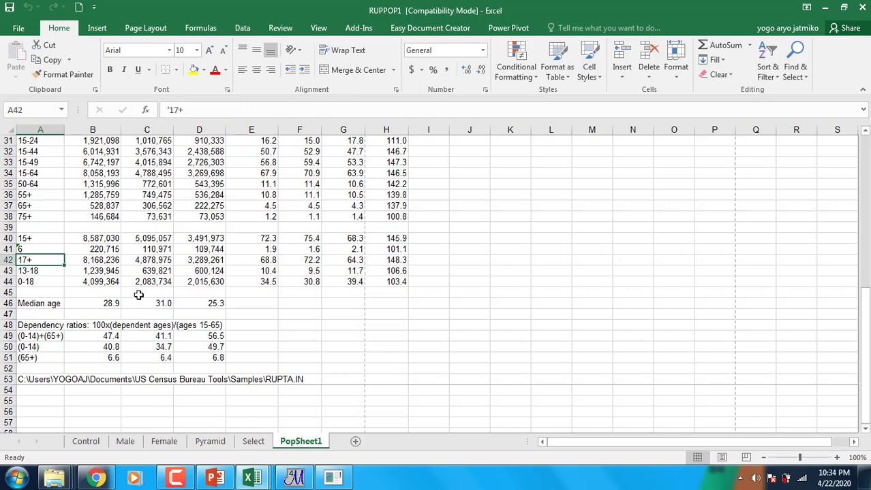
pyautogui.scroll(10, 110, 312)
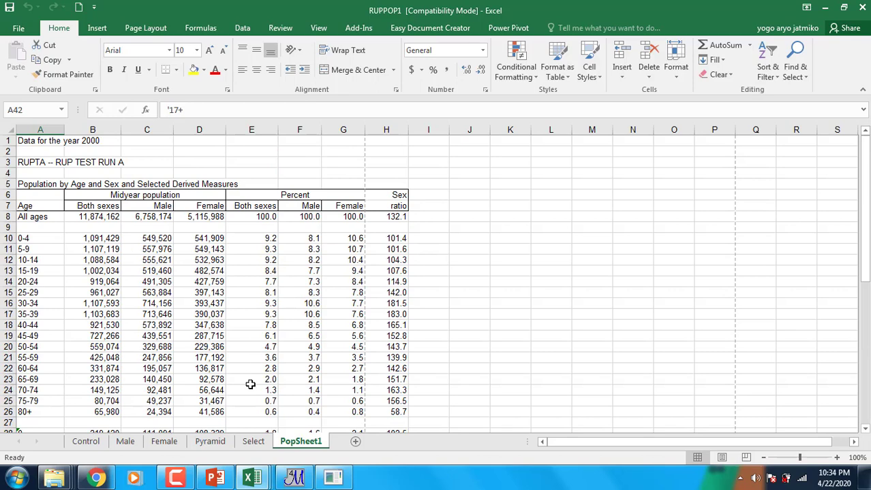
pyautogui.click(251, 477)
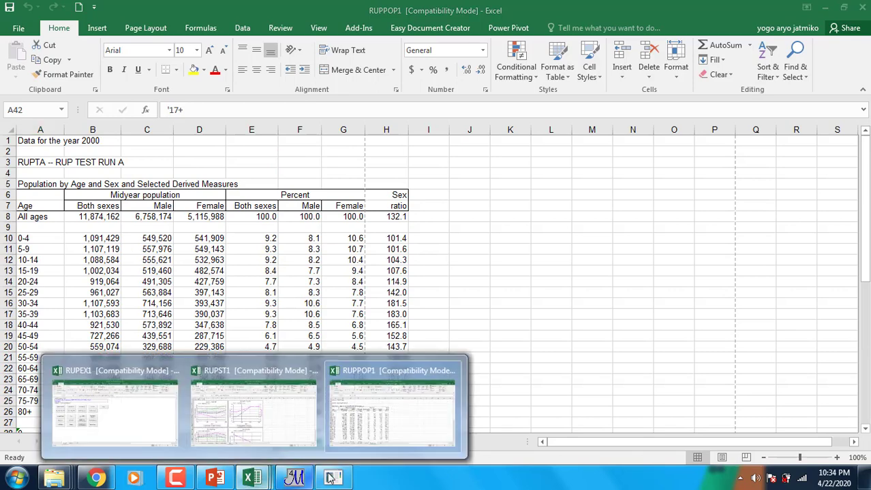
pyautogui.click(217, 479)
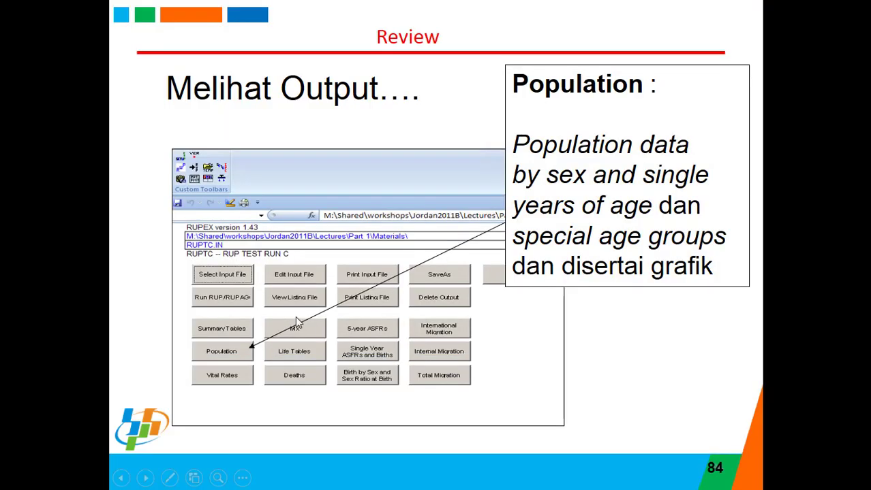
pyautogui.click(295, 317)
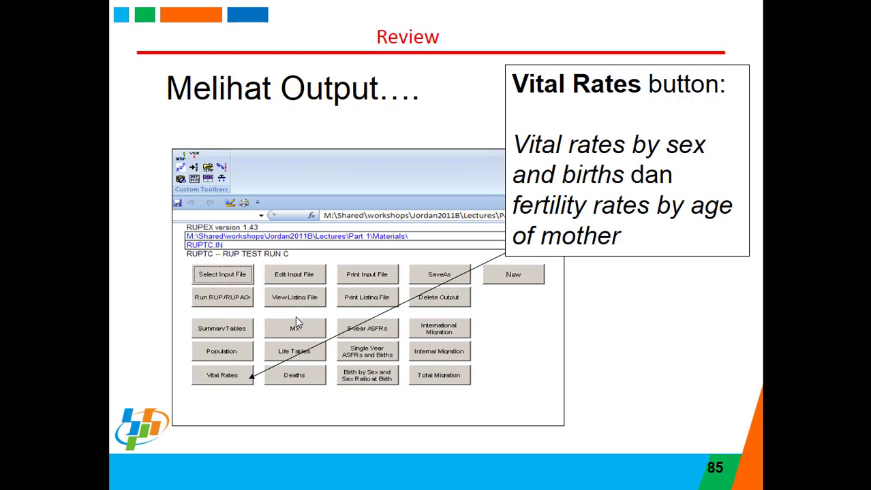
# Open the Vital Rates extractor from the RUPEX1 workbook in Excel and extract the vital rates for the year 2000
pyautogui.press('super')
pyautogui.click(253, 479)
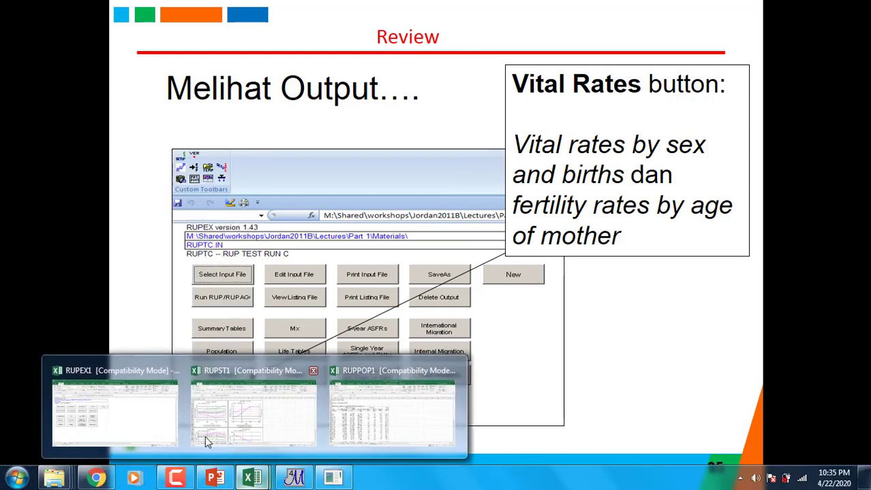
pyautogui.click(138, 436)
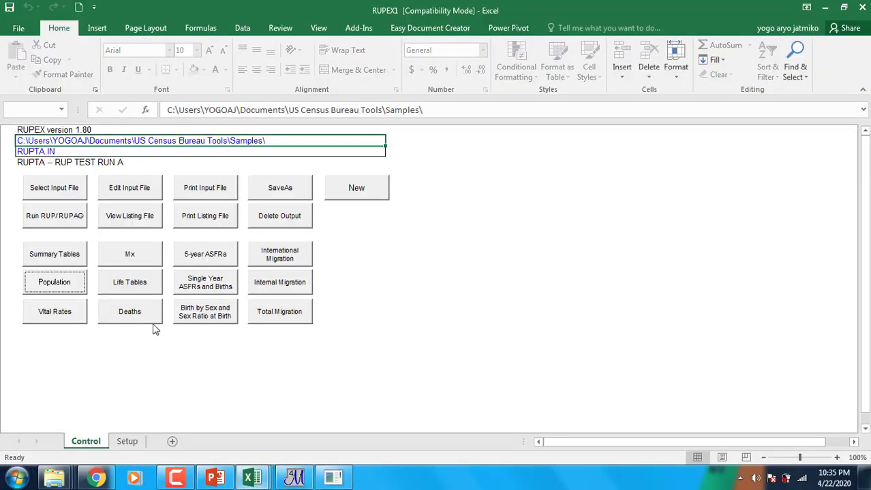
pyautogui.click(60, 321)
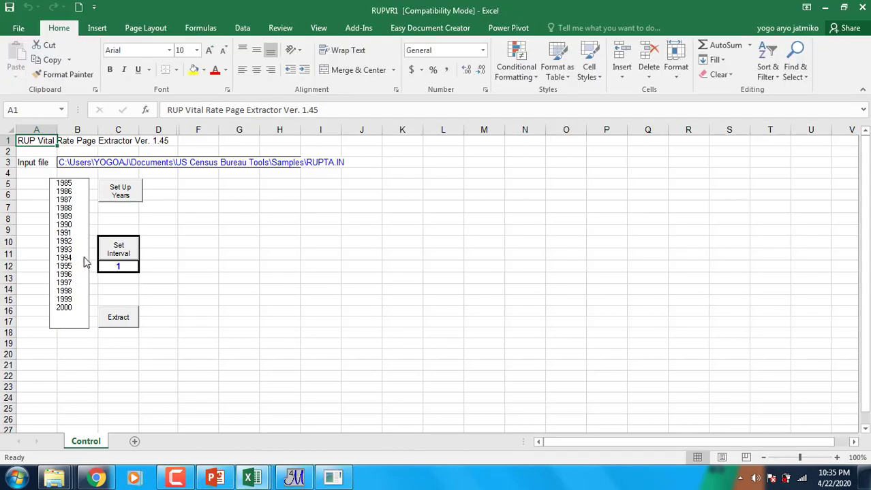
pyautogui.click(63, 307)
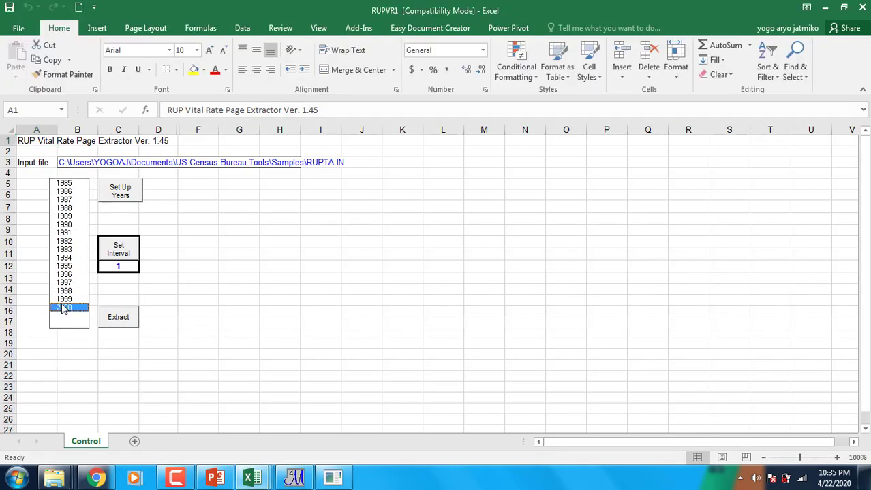
pyautogui.click(124, 326)
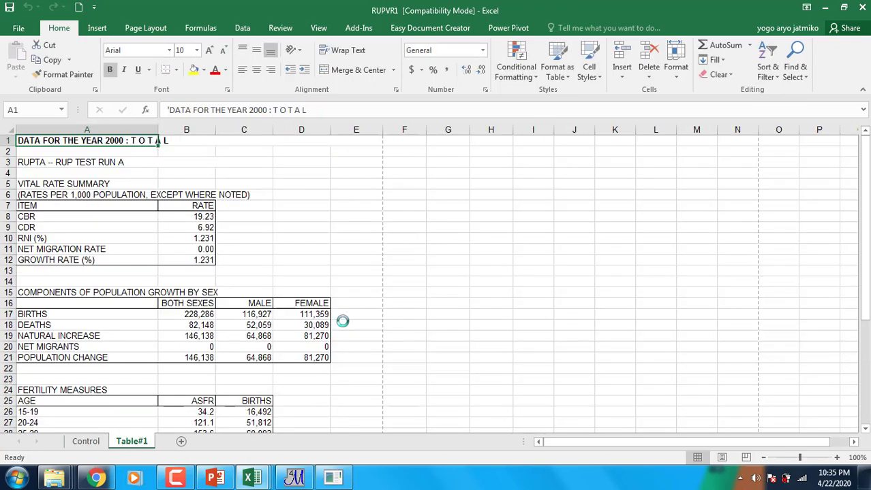
# Review the year 2000 vital rate summary, the components of population growth, and the fertility and mortality measures
pyautogui.click(38, 217)
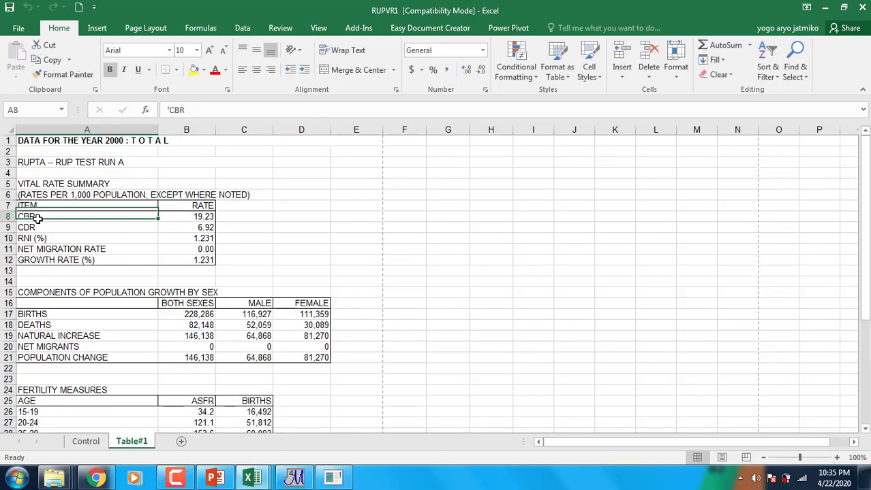
pyautogui.click(38, 228)
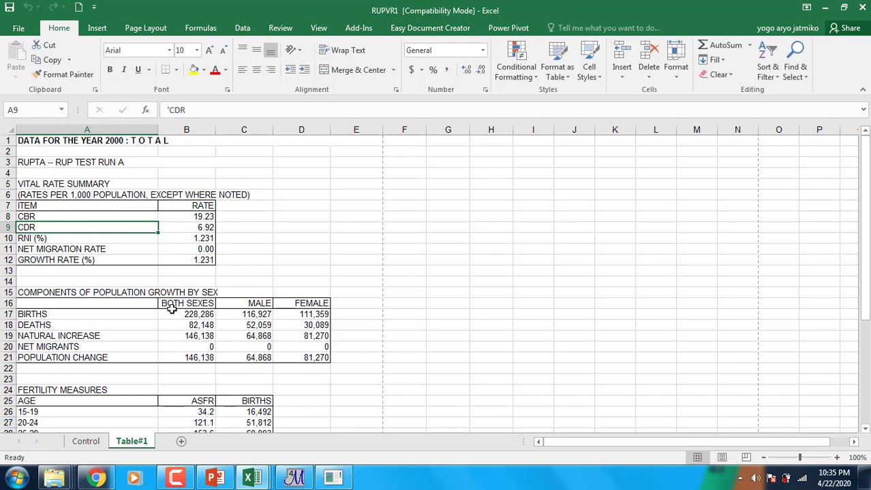
pyautogui.scroll(-1, 171, 309)
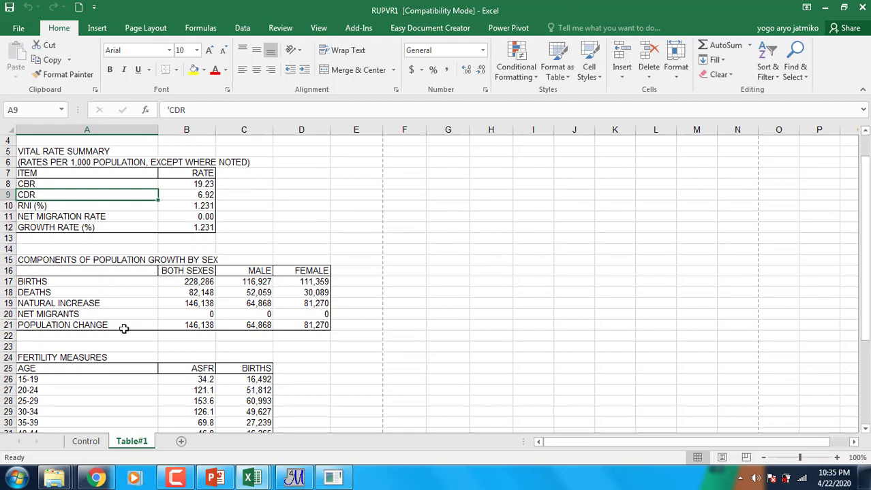
pyautogui.scroll(-3, 188, 349)
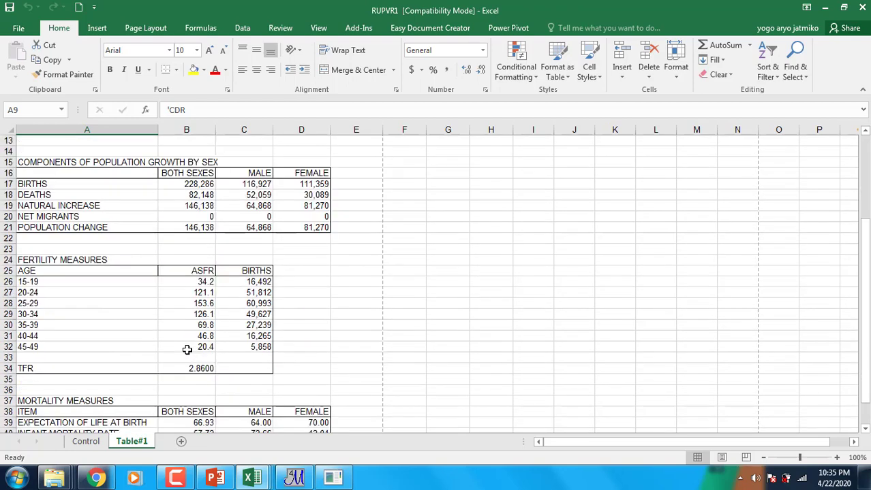
pyautogui.scroll(-3, 194, 286)
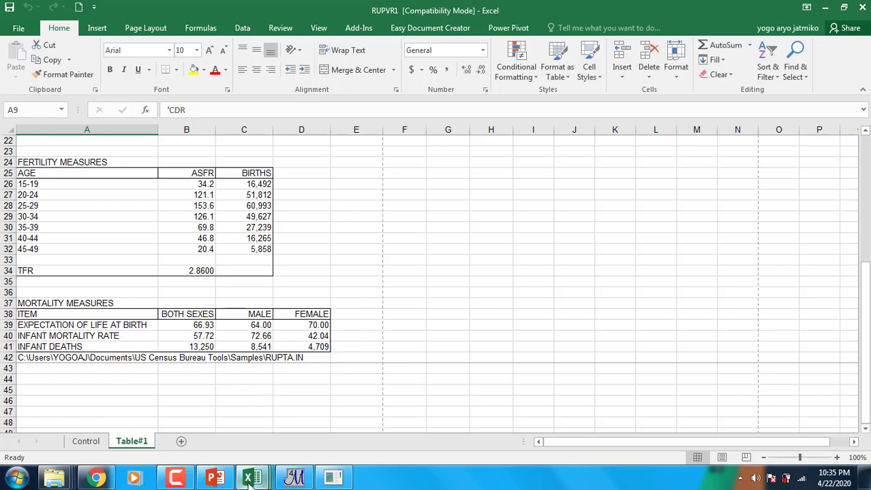
# Advance the PowerPoint slideshow to the Mx slide, and generate the Mx output from the RUPEX1 workbook in Excel
pyautogui.click(197, 402)
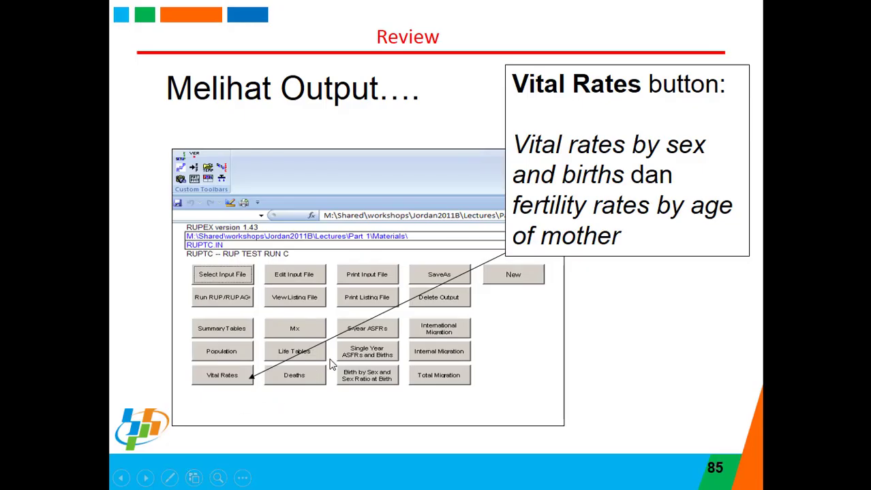
pyautogui.click(515, 382)
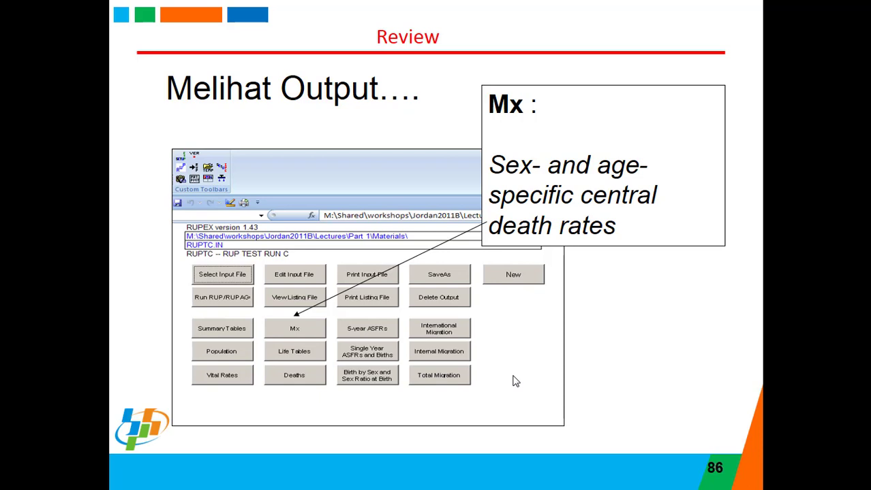
pyautogui.press('super')
pyautogui.click(254, 479)
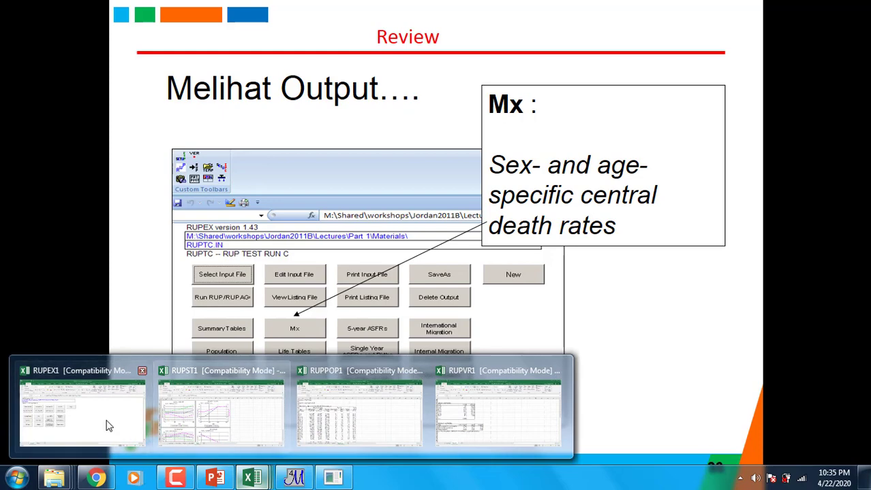
pyautogui.click(107, 427)
pyautogui.click(143, 259)
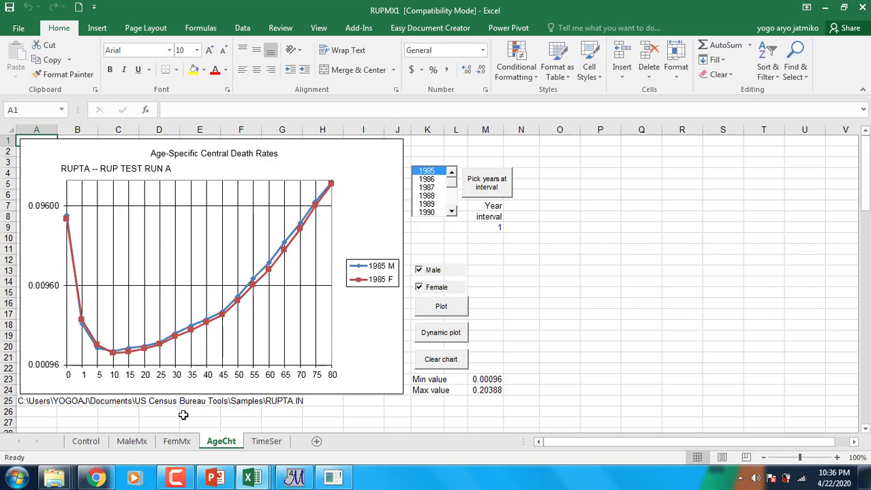
# Examine the male and female central death rate tables, the time series chart with its age list, and the chart by age
pyautogui.click(134, 442)
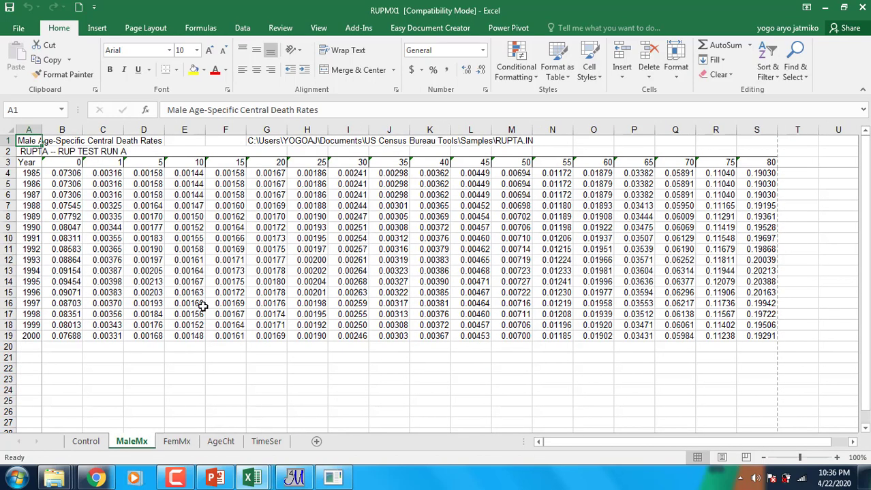
pyautogui.click(177, 442)
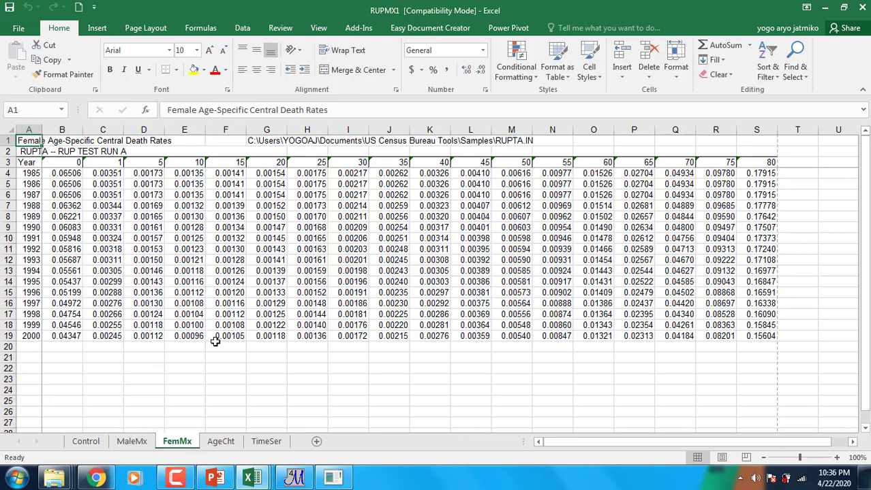
pyautogui.click(265, 442)
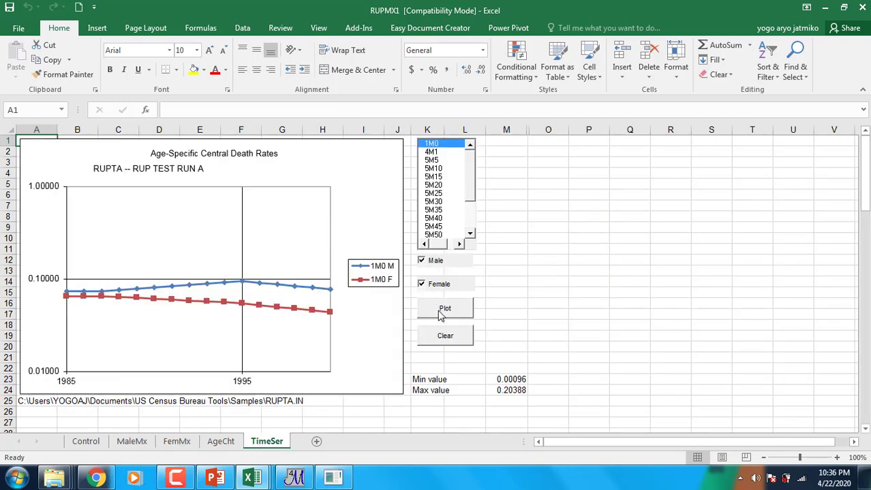
pyautogui.click(470, 222)
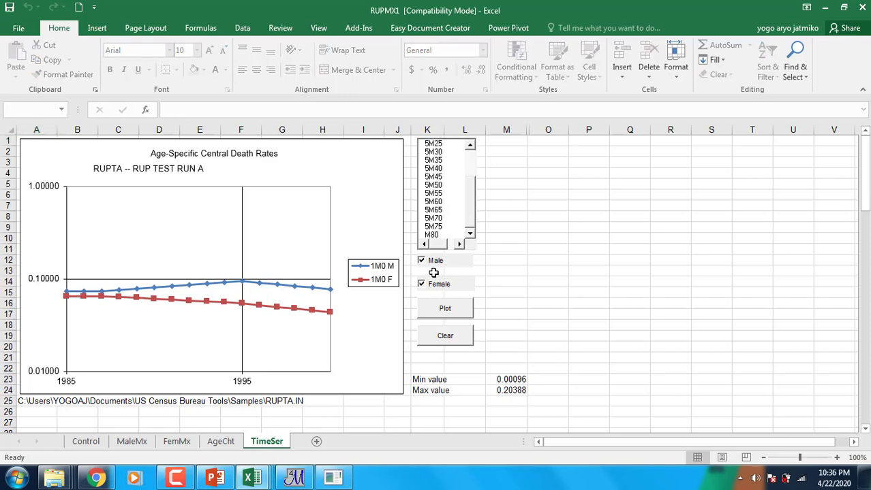
pyautogui.click(221, 442)
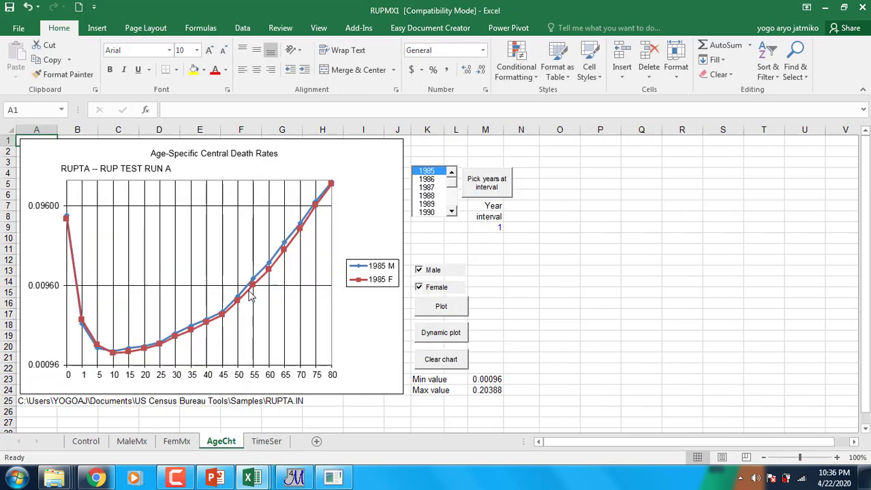
pyautogui.moveTo(249, 294)
pyautogui.scroll(-1, 249, 295)
pyautogui.scroll(-5, 243, 302)
pyautogui.scroll(5, 233, 306)
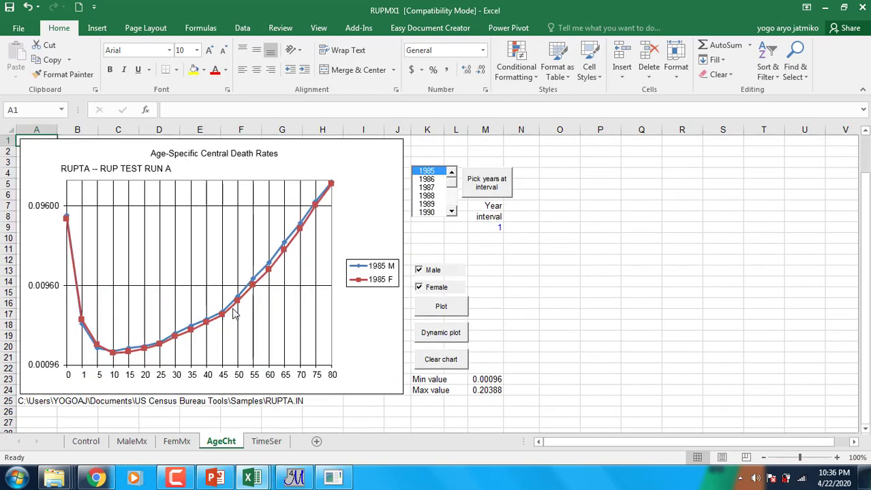
# Bring up the RUPEX1 control sheet, and return to the PowerPoint slideshow to show the Life Tables slide
pyautogui.moveTo(251, 479)
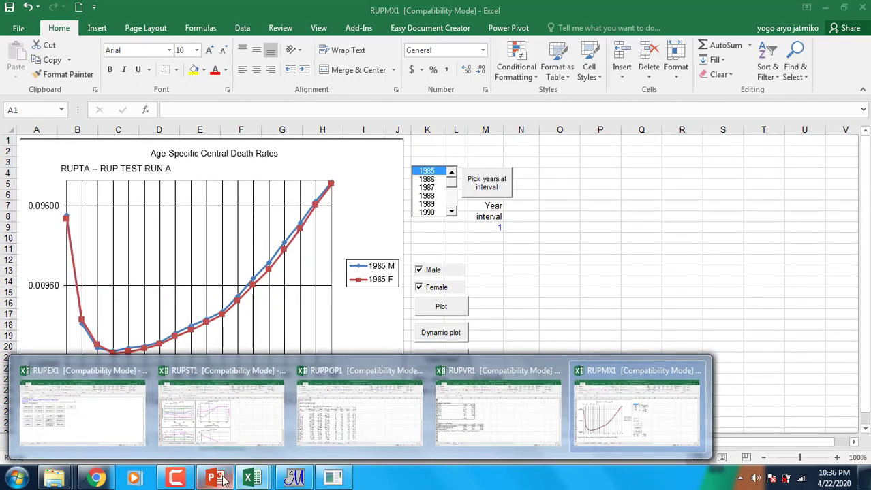
pyautogui.click(128, 425)
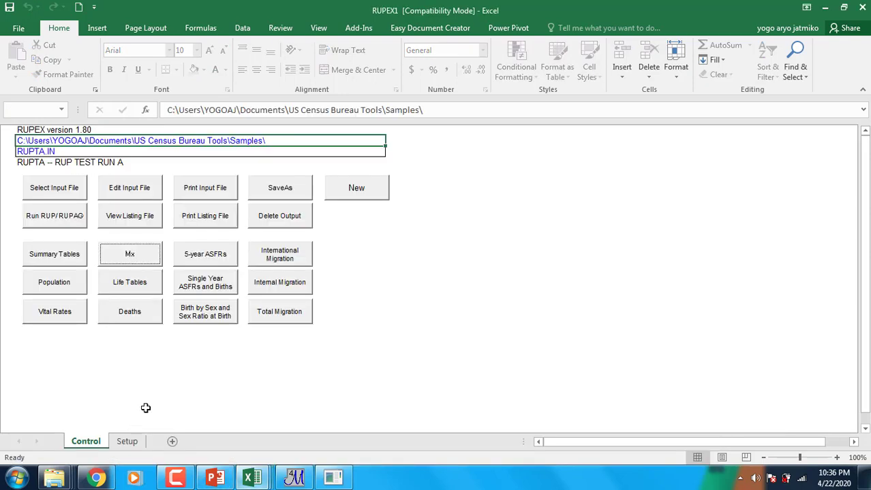
pyautogui.click(215, 465)
pyautogui.click(440, 310)
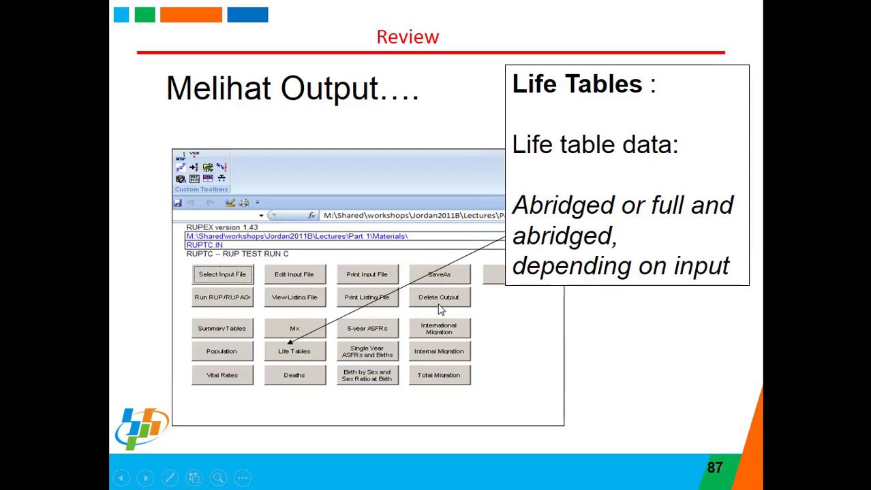